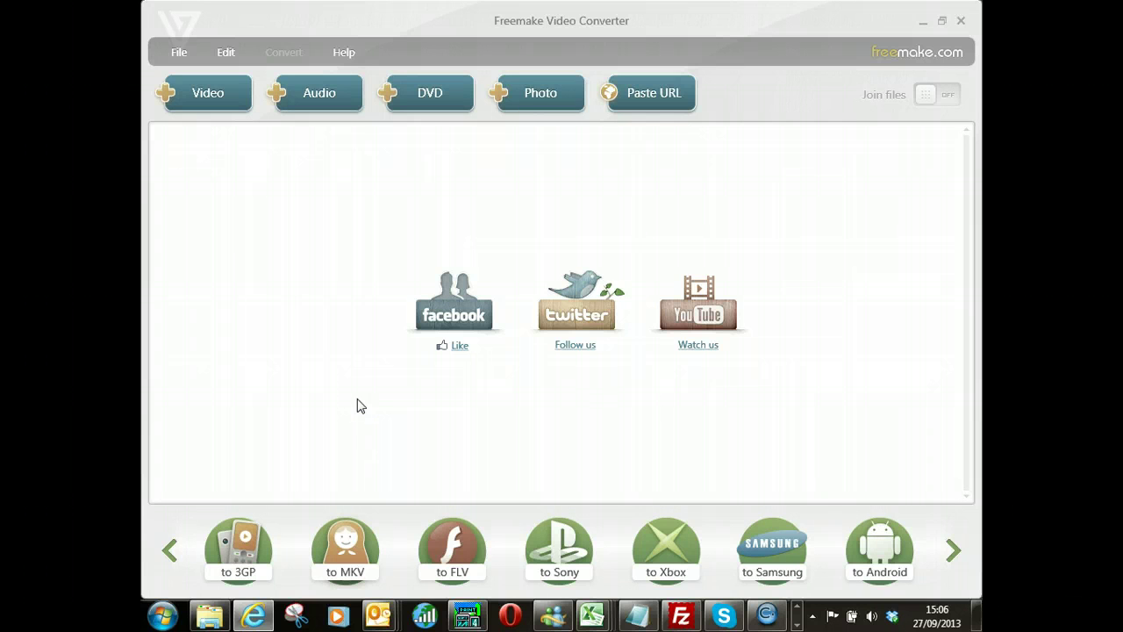
Step: Paste the copied YouTube link for the 'Attraction (Shadow Theatre Group)' audition into the conversion list
click(651, 98)
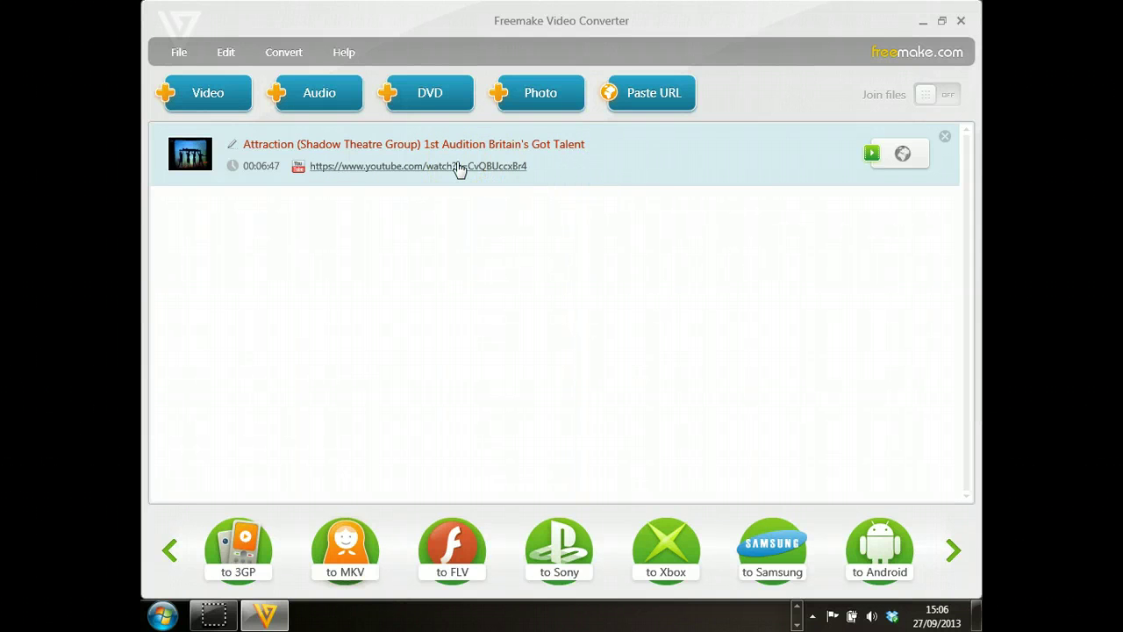
Step: Reveal more output formats and choose MP4 for the audition video
click(393, 171)
click(409, 171)
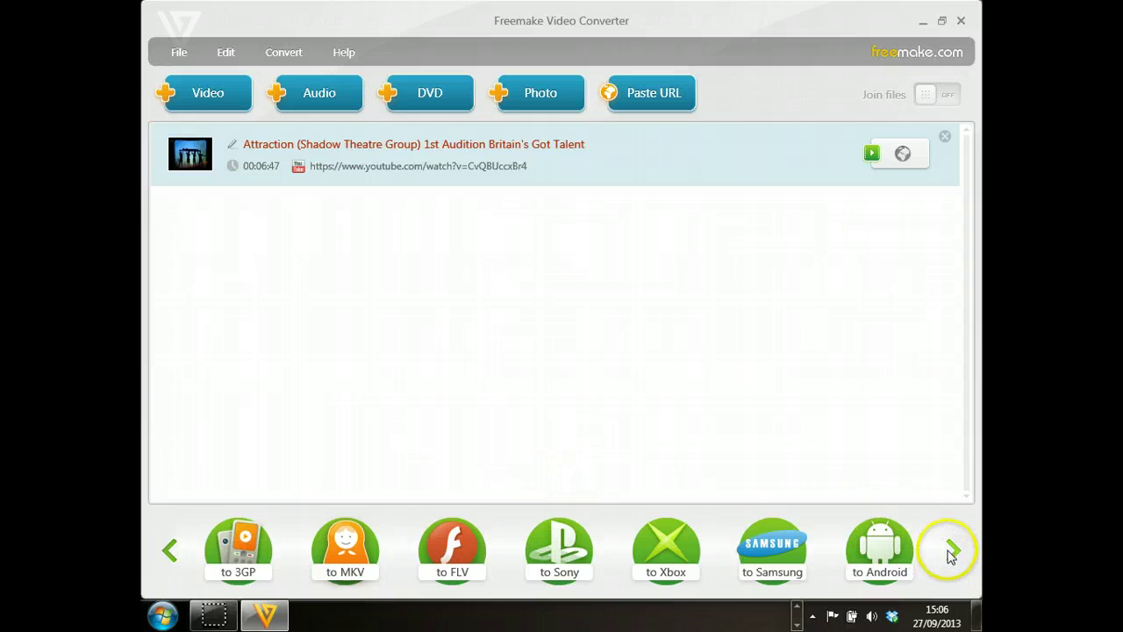
click(169, 552)
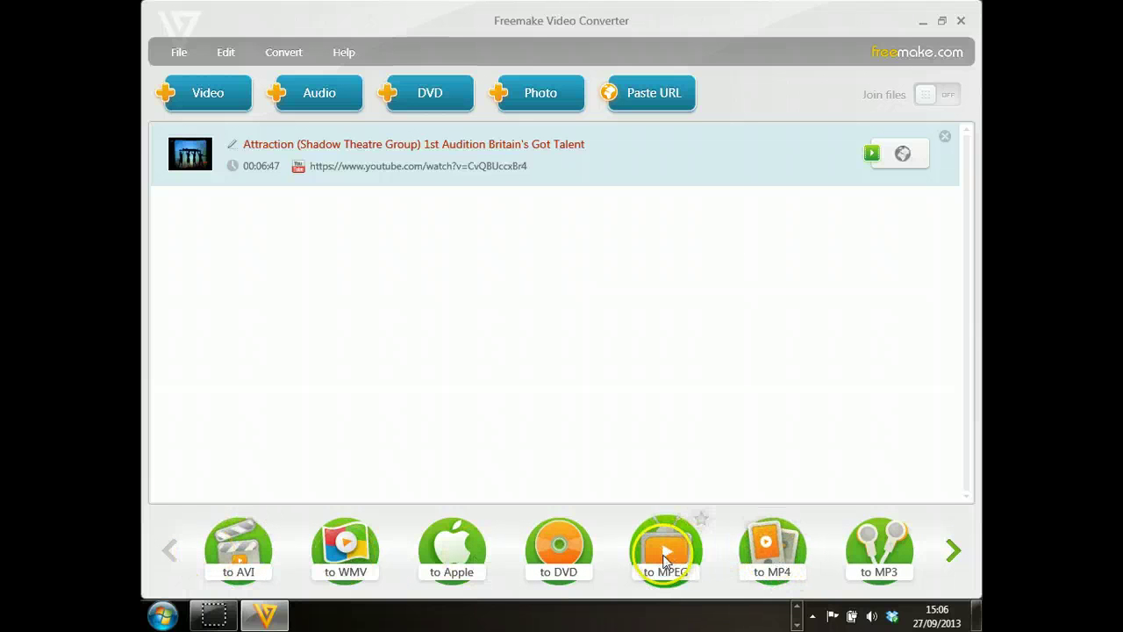
click(772, 554)
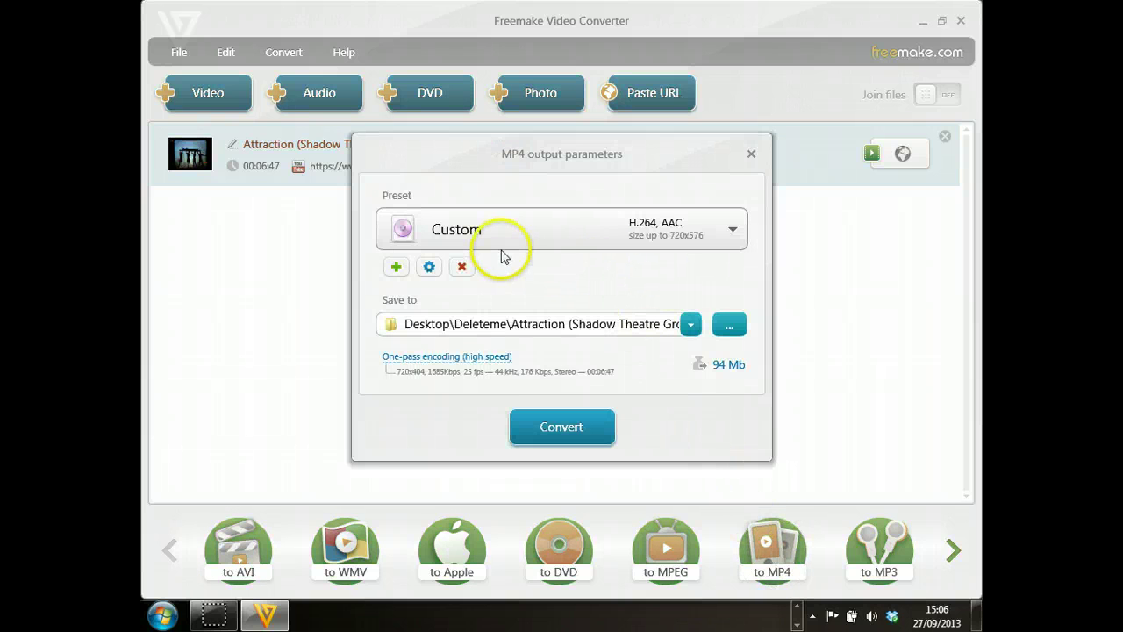
Step: Switch the MP4 preset to 'Same as source', raising the estimate to 109 MB
click(724, 243)
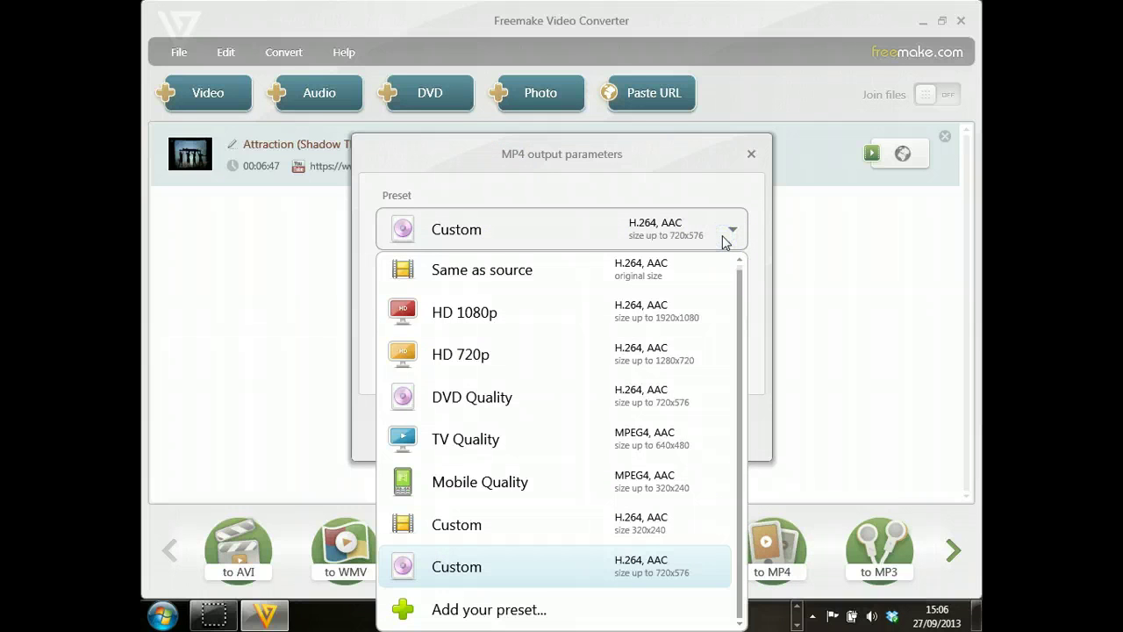
click(489, 279)
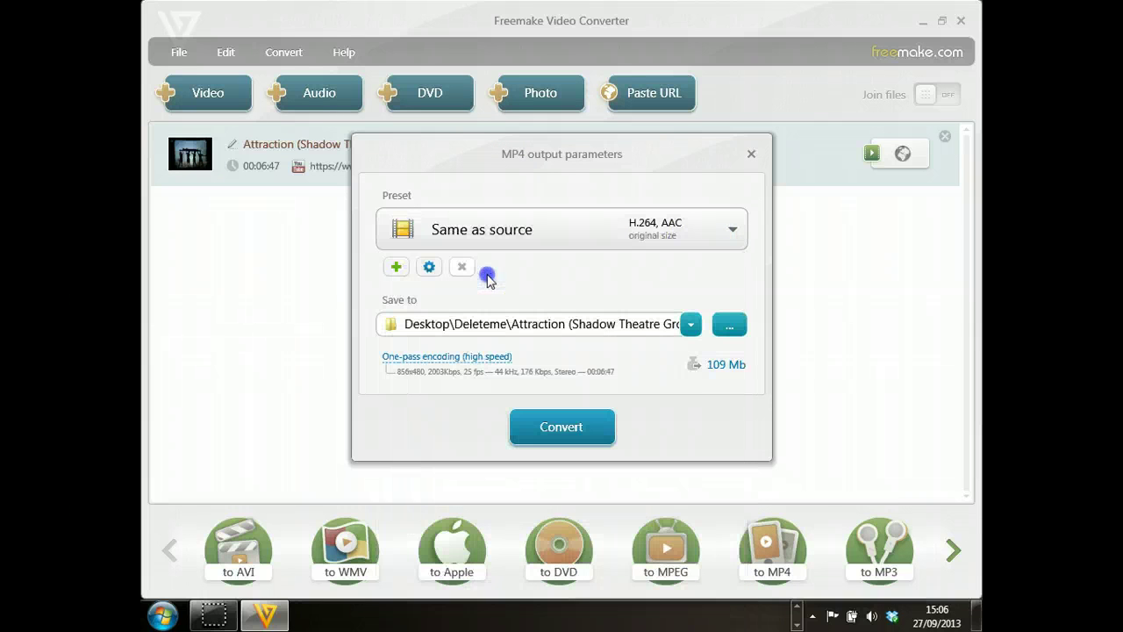
Step: Edit the preset to keep original frame size, original frame rate and Auto bitrate, then save it
click(426, 267)
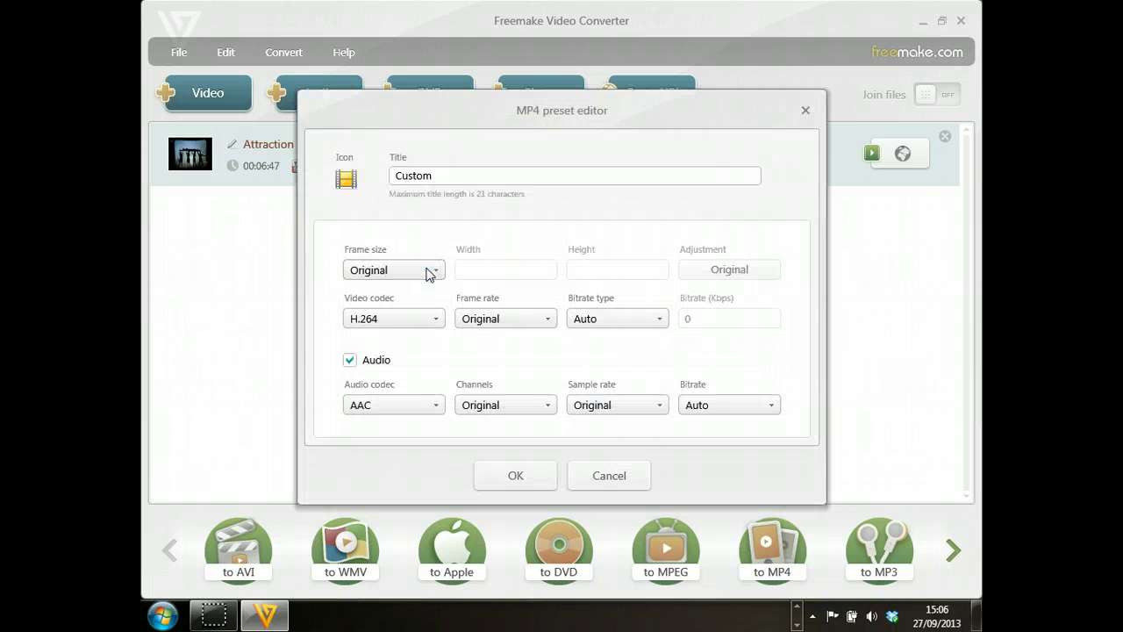
click(437, 271)
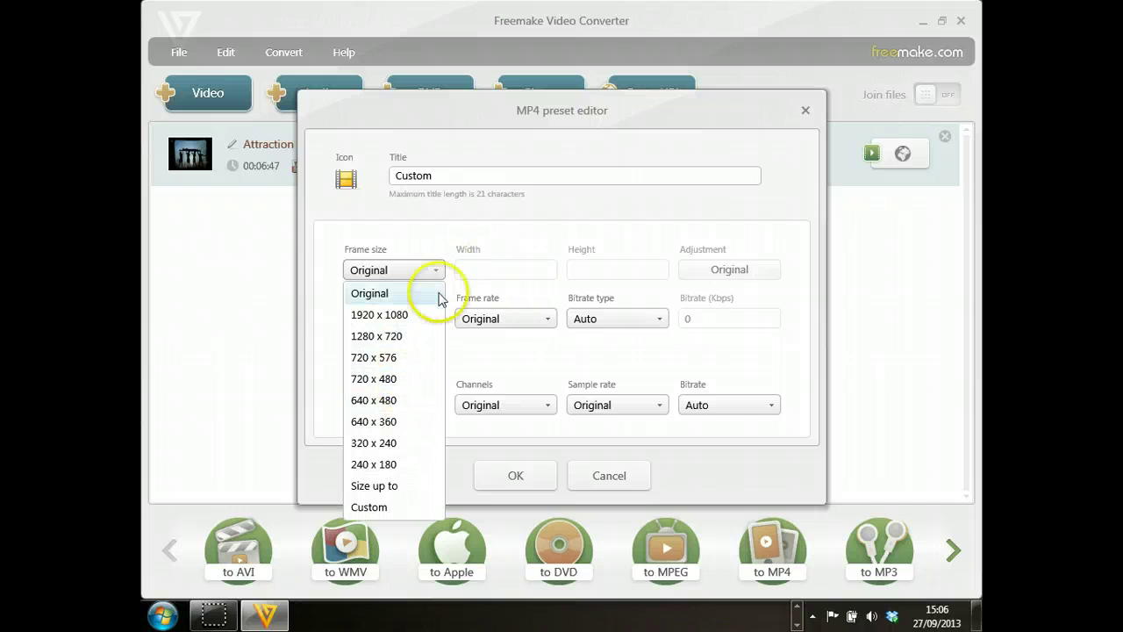
click(438, 293)
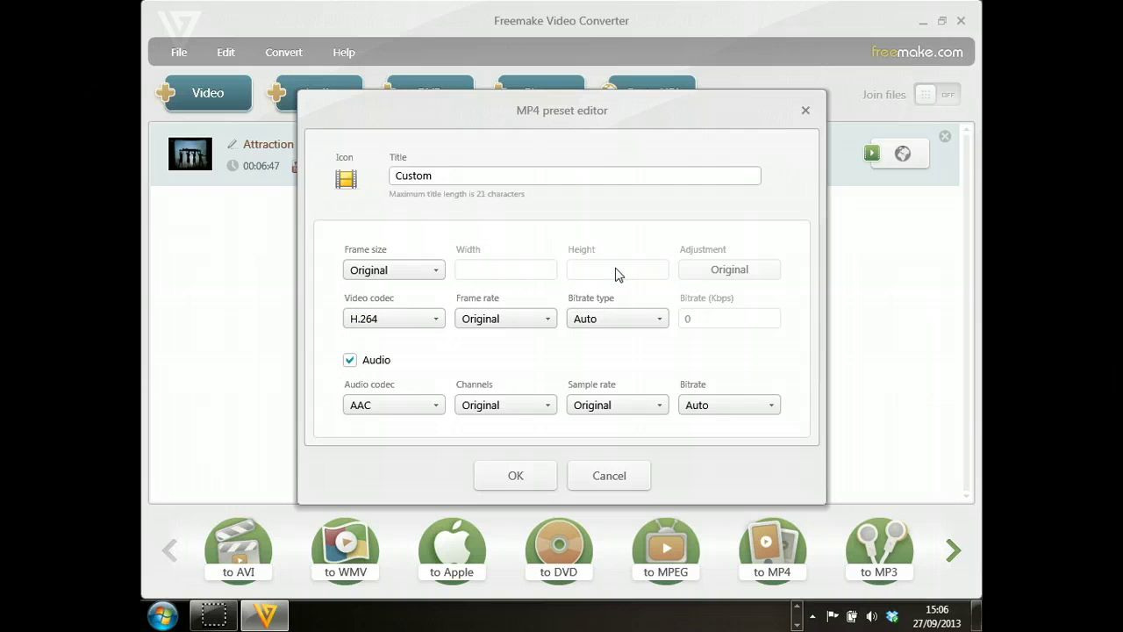
click(535, 320)
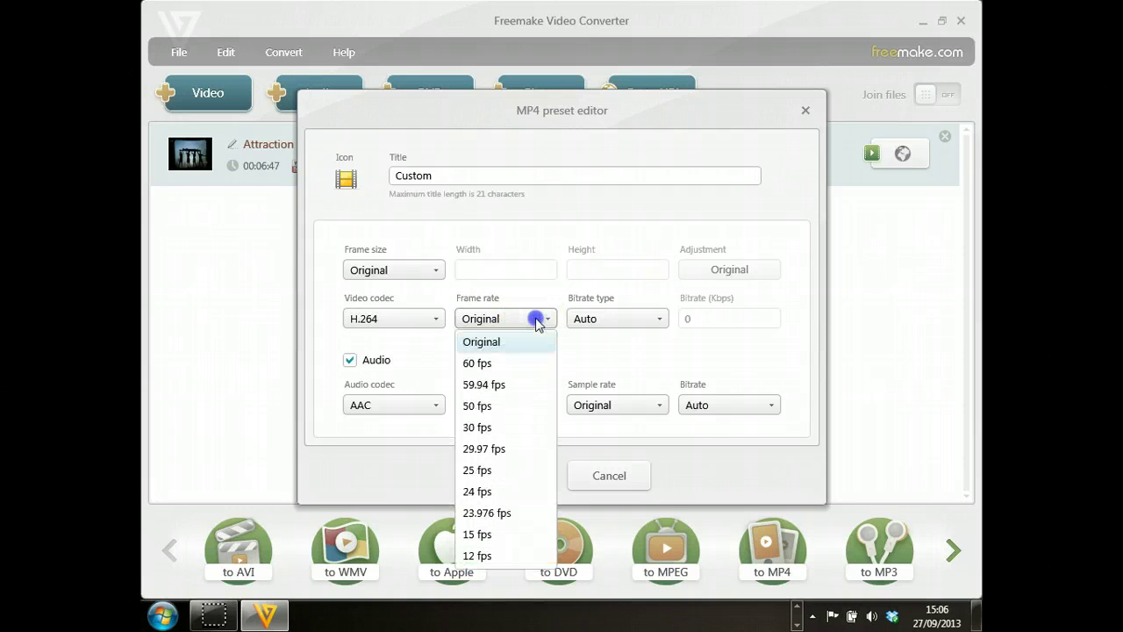
click(537, 322)
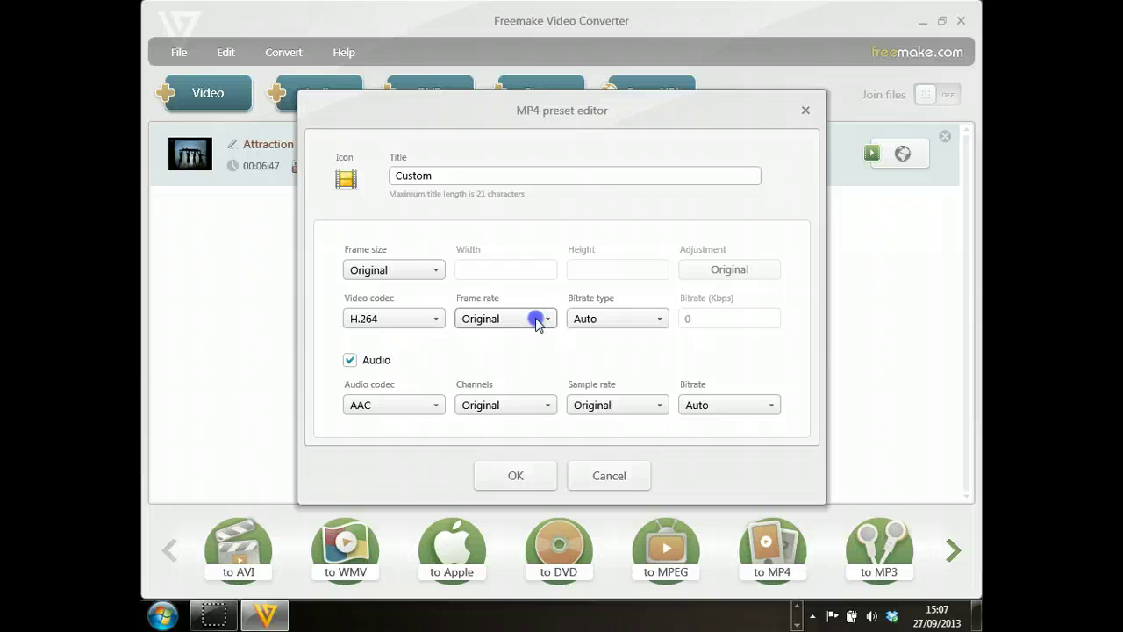
click(617, 321)
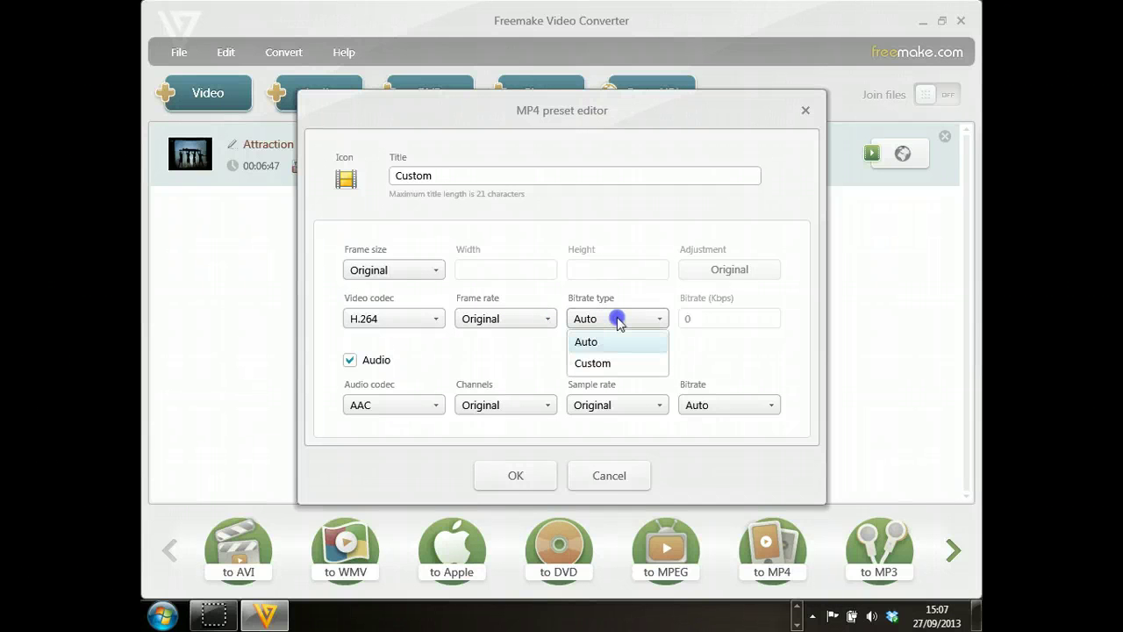
click(619, 323)
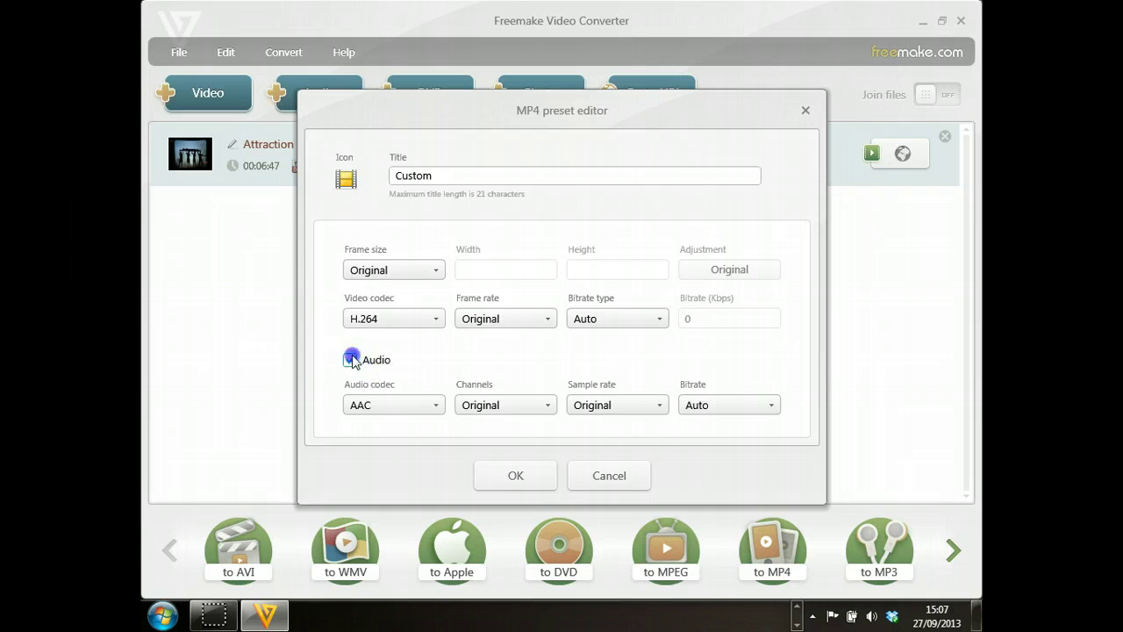
click(353, 367)
click(513, 481)
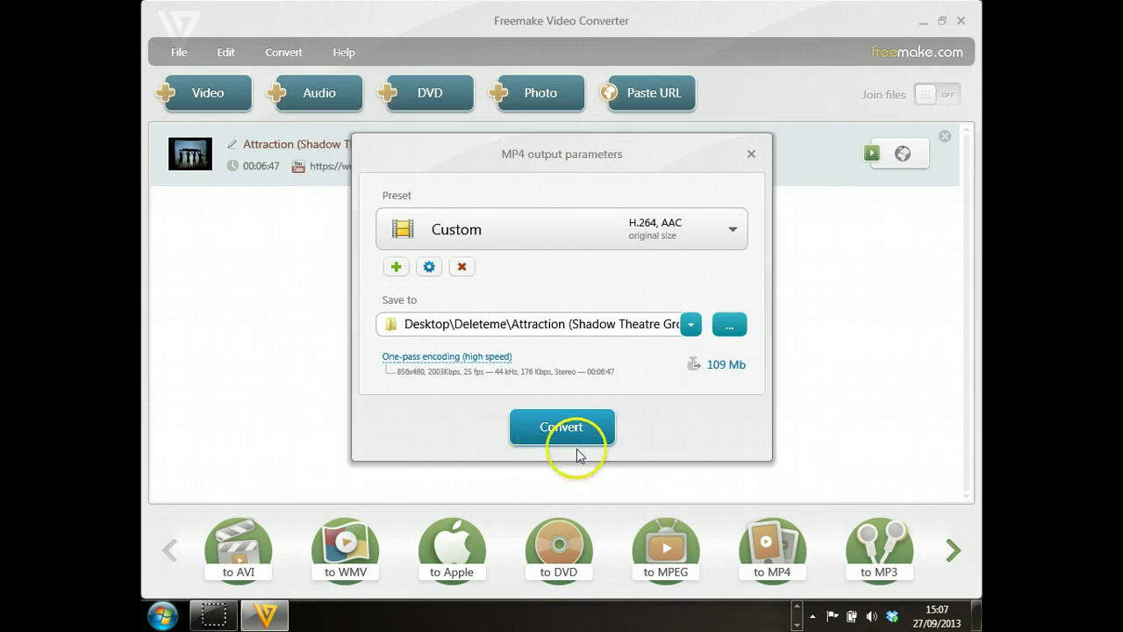
Step: Inspect a Custom output size limit of 109 MB, then cancel without changing it
click(589, 428)
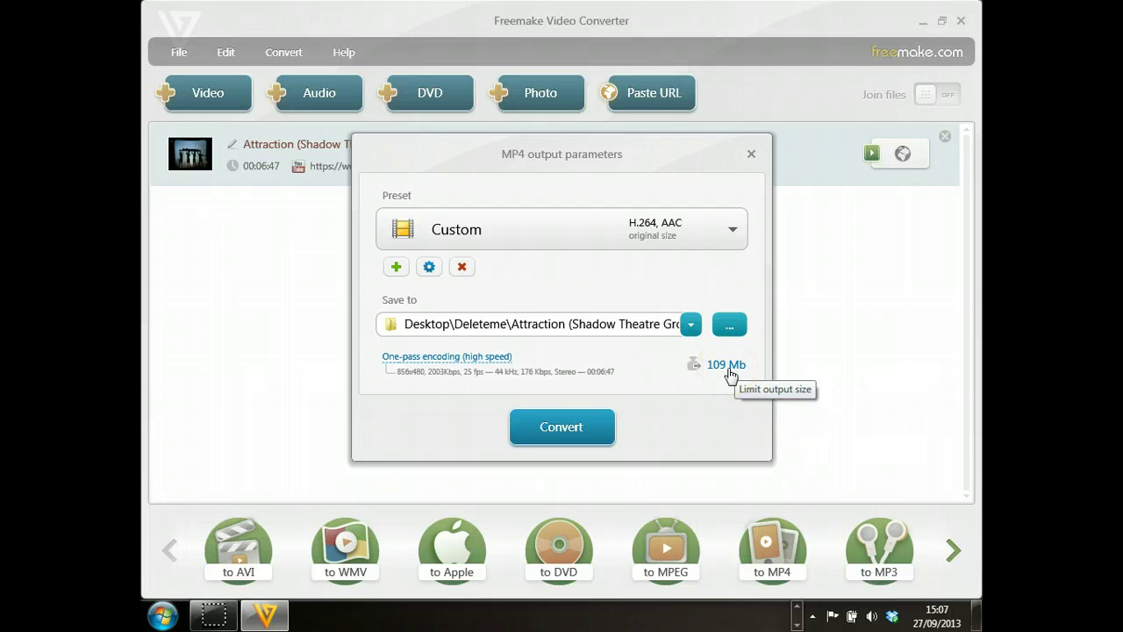
click(730, 370)
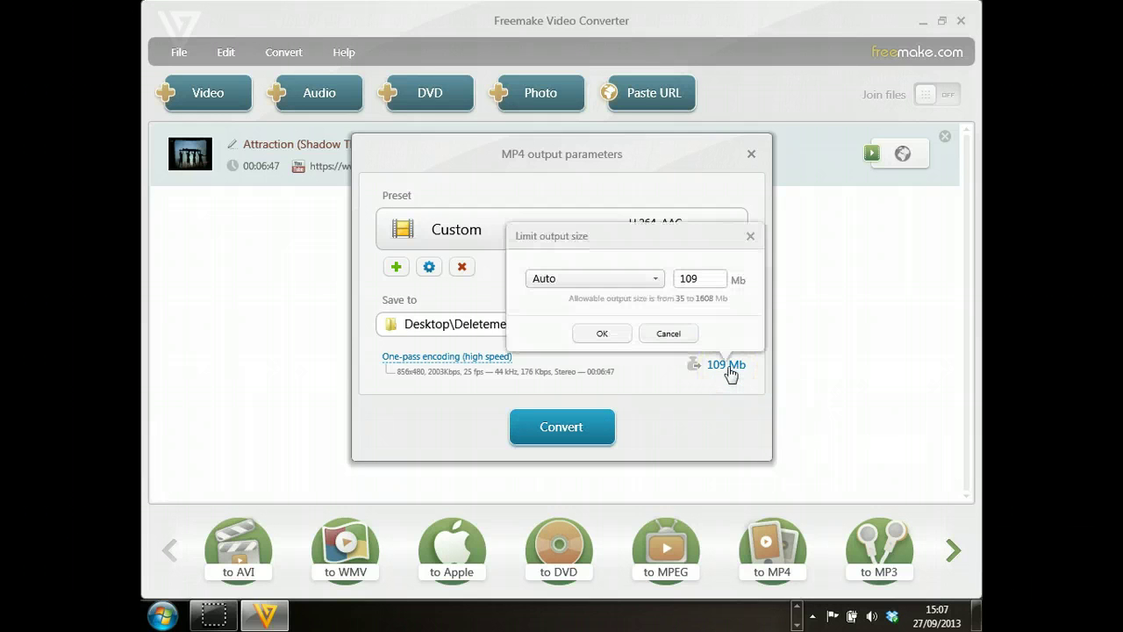
click(655, 280)
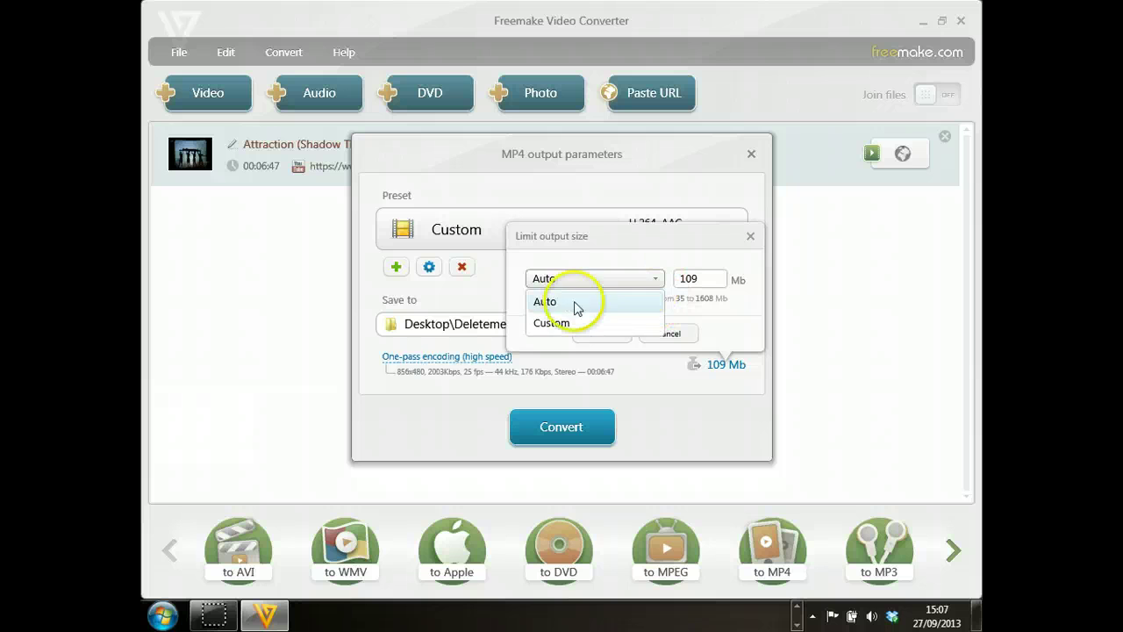
click(558, 325)
drag(714, 278, 675, 279)
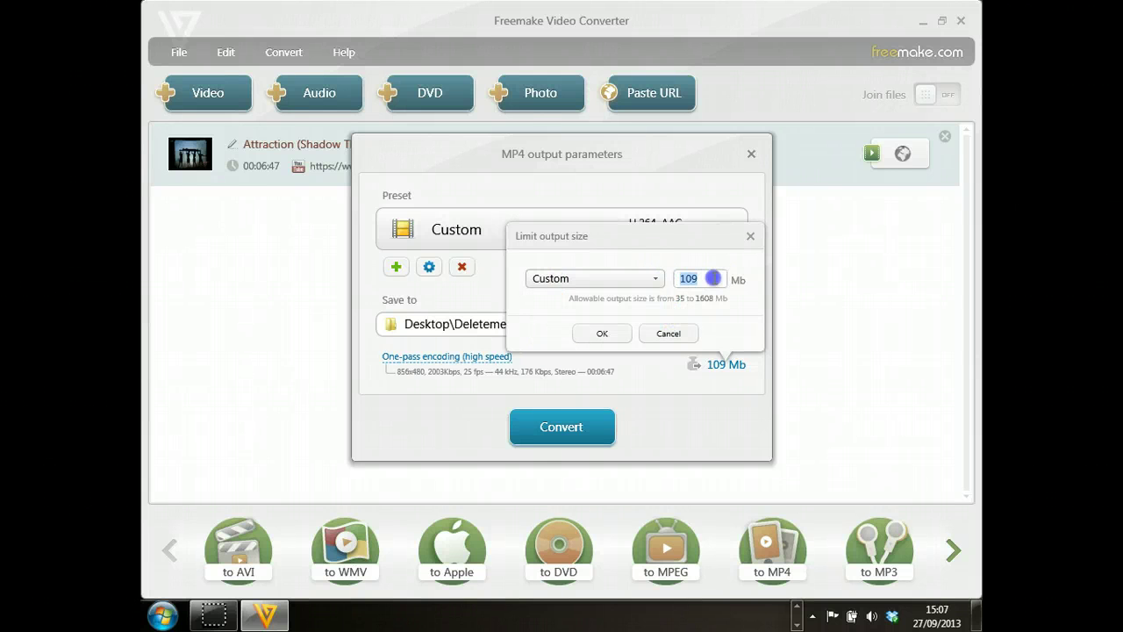
click(715, 279)
click(714, 281)
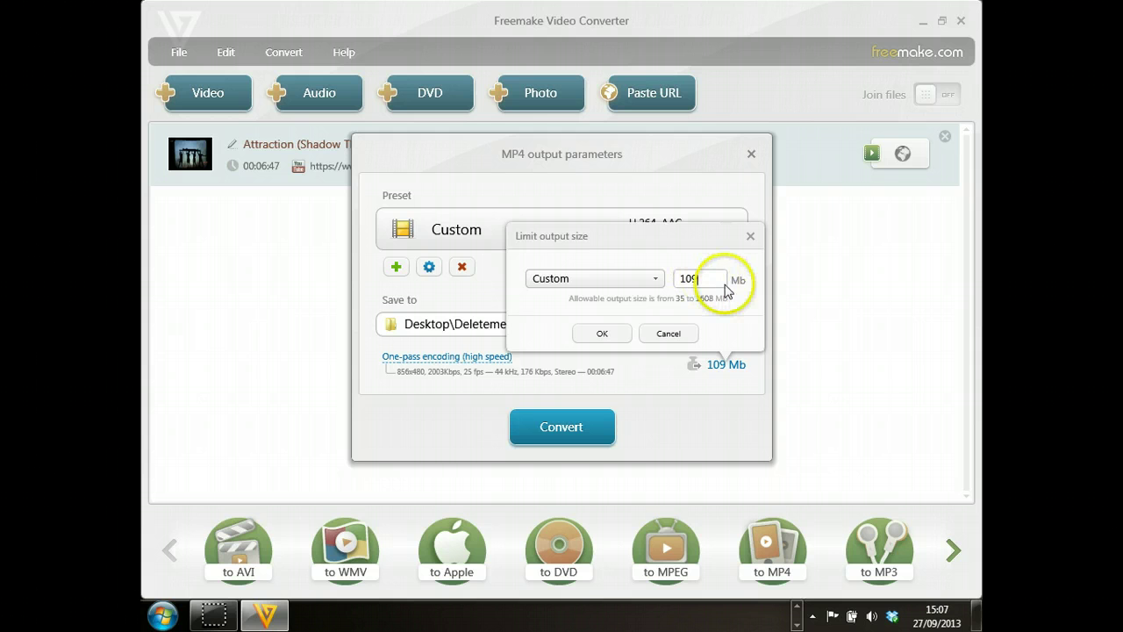
click(669, 335)
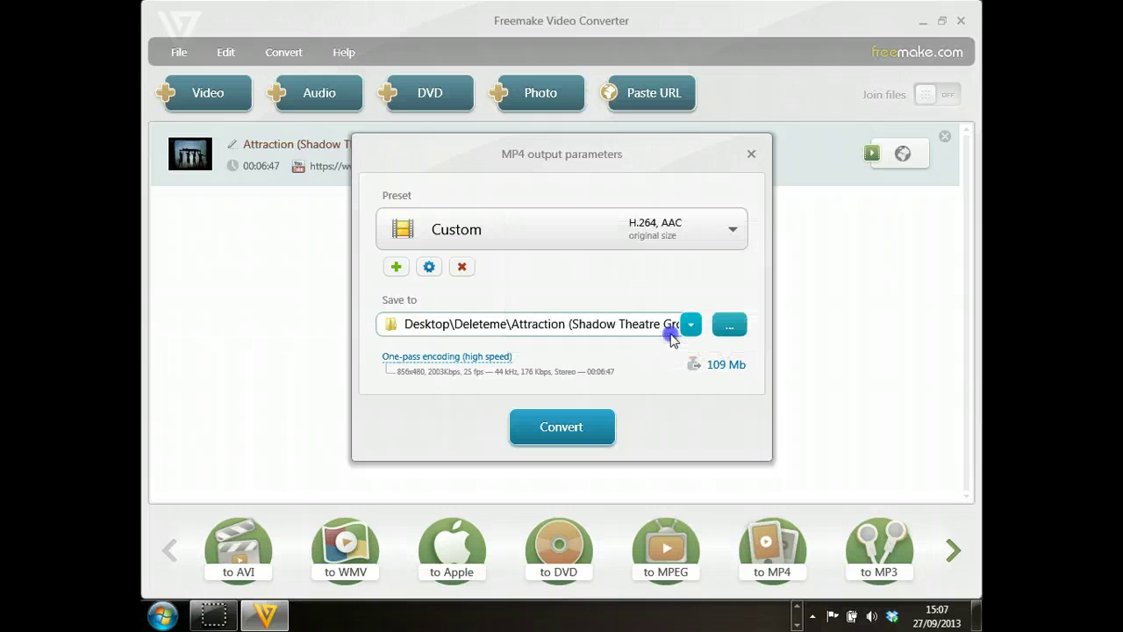
click(732, 326)
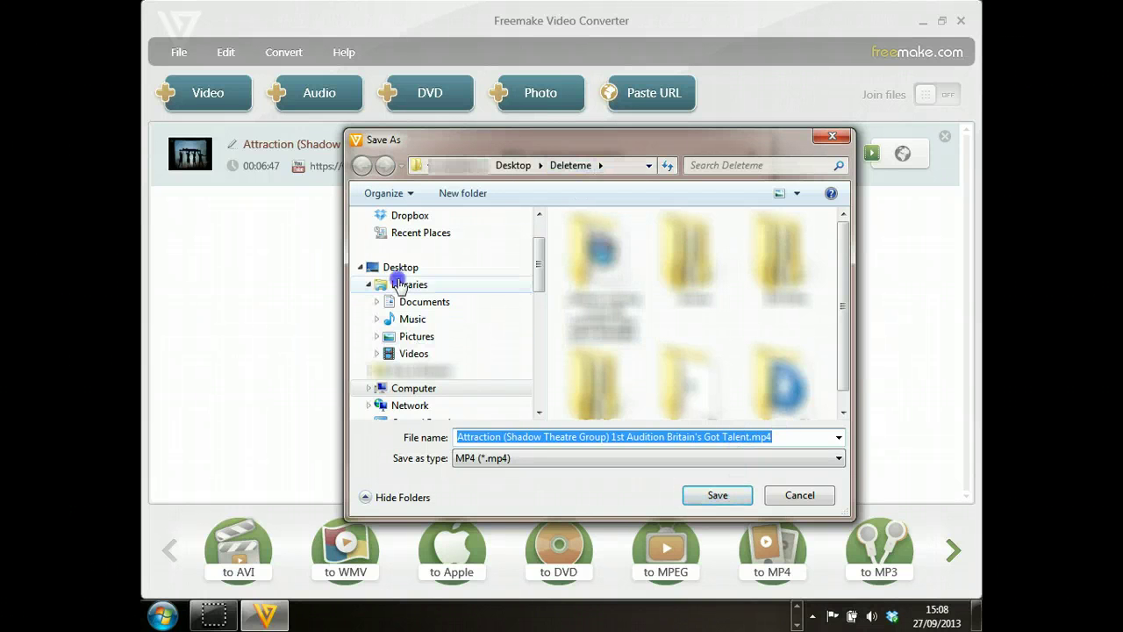
click(718, 494)
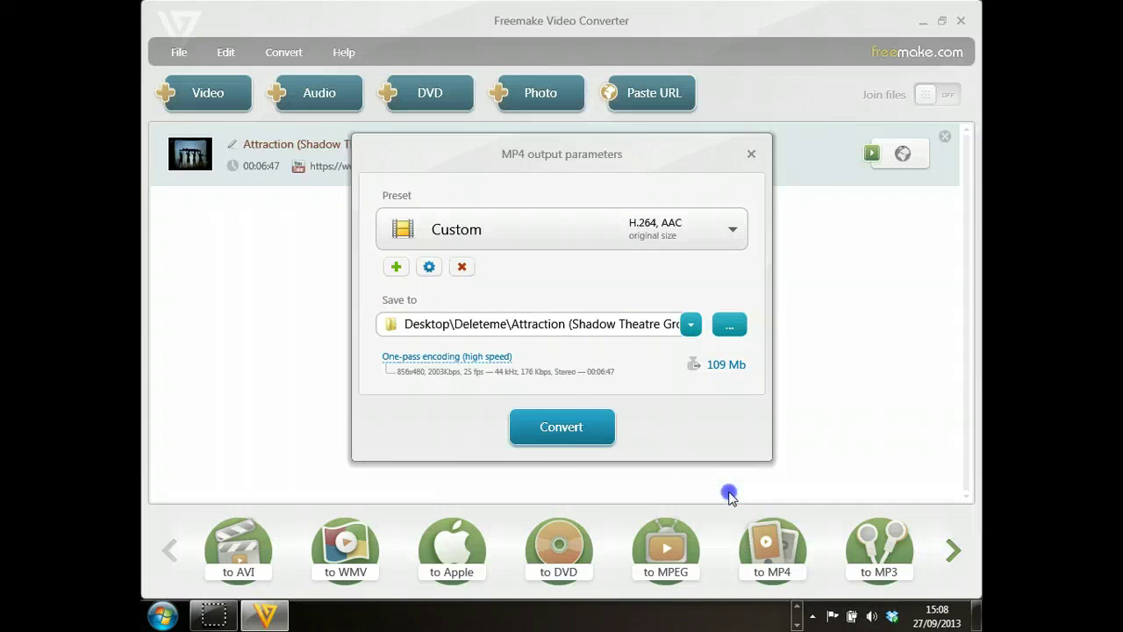
Step: Convert the audition video to MP4 and dismiss the success message at 100%
click(559, 433)
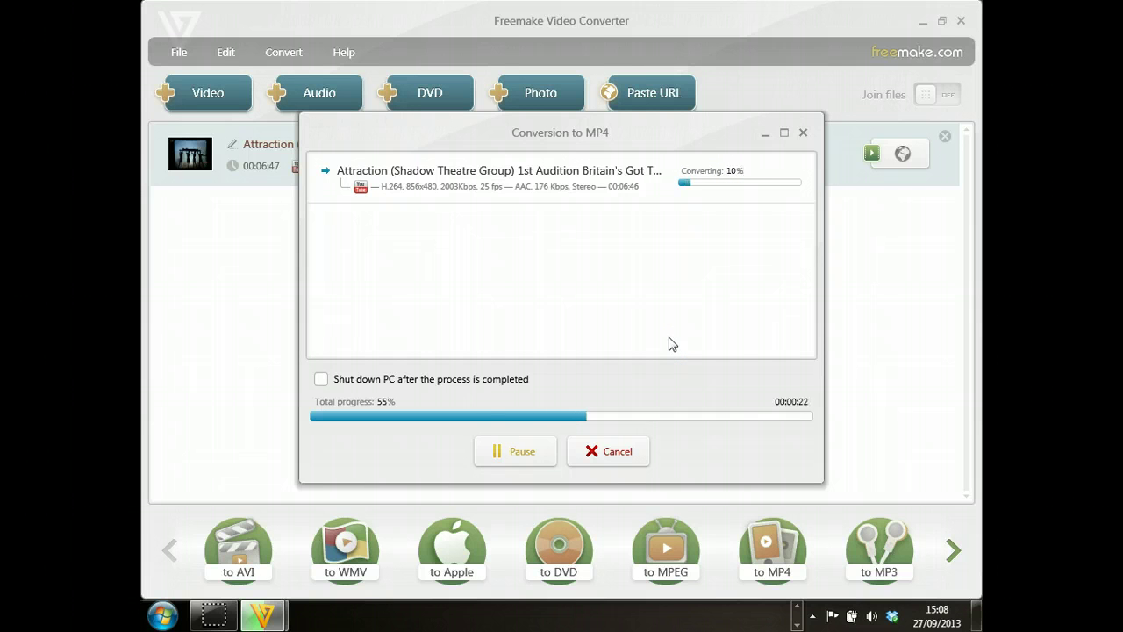
click(565, 368)
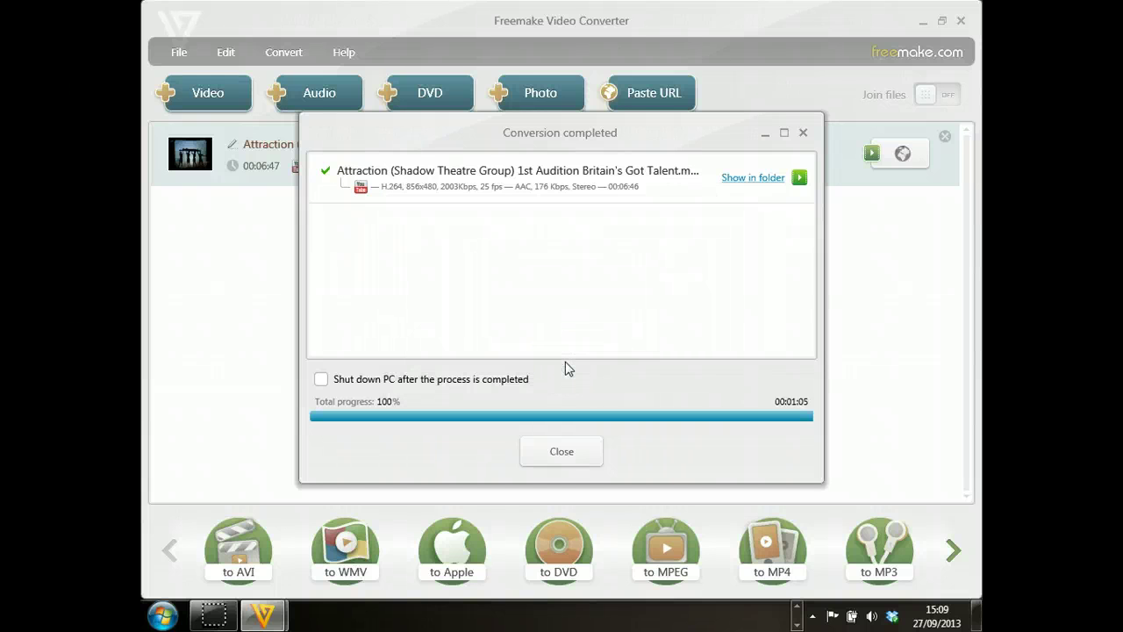
Step: Show the converted 12.8 MB MP4 in the Desktop Deleteme folder
click(744, 180)
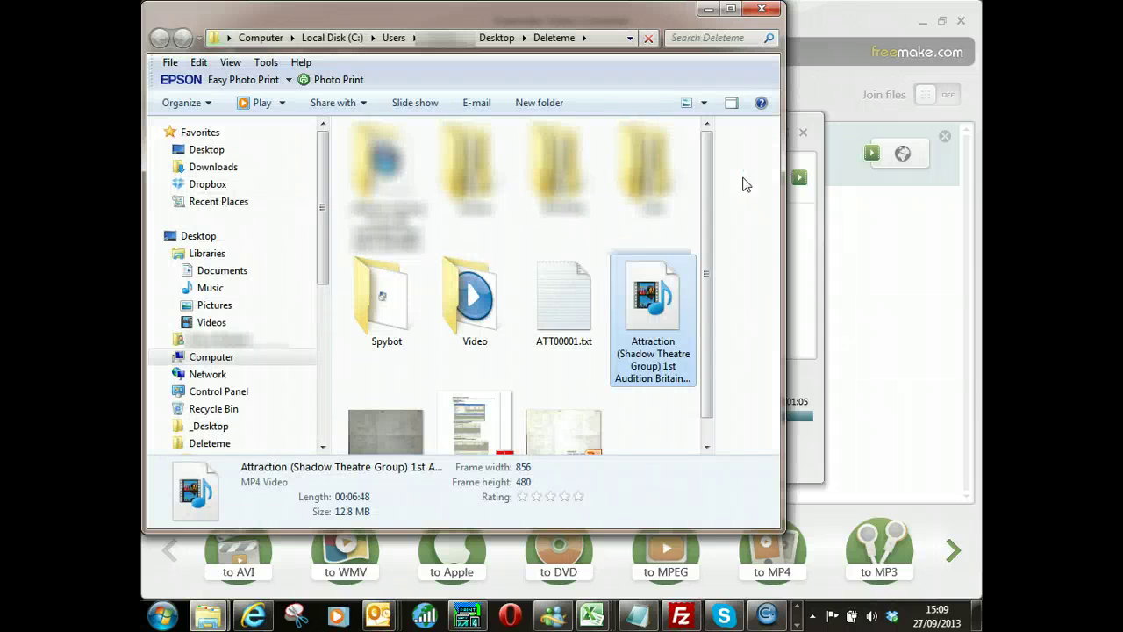
Step: Play the converted MP4 in Windows Media Player and pause it at 00:07
double_click(658, 317)
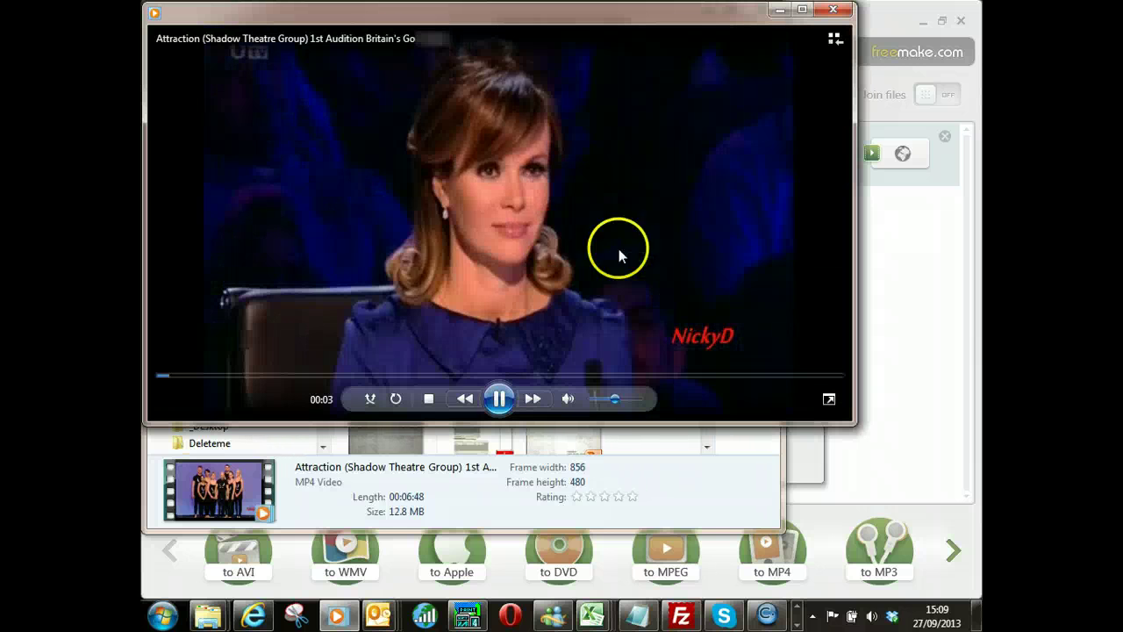
click(504, 400)
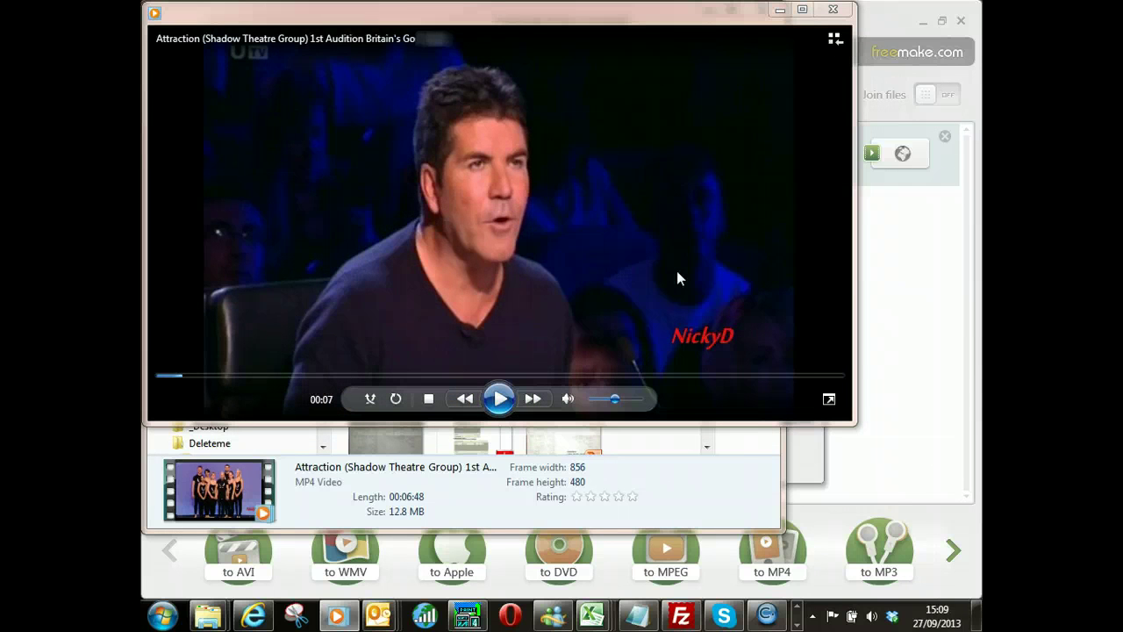